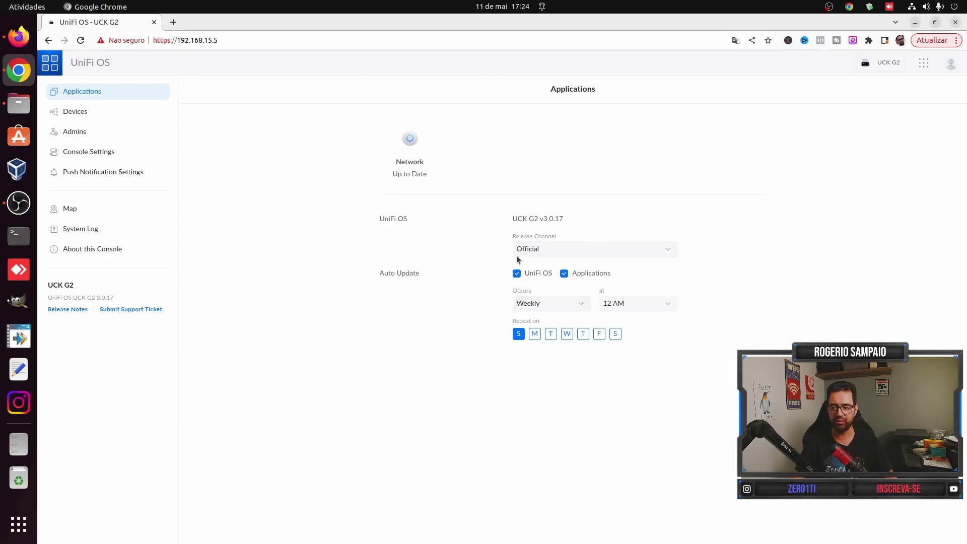
- Review the console's Devices, Console Settings, Push Notification Settings, Map and About this Console pages
click(102, 112)
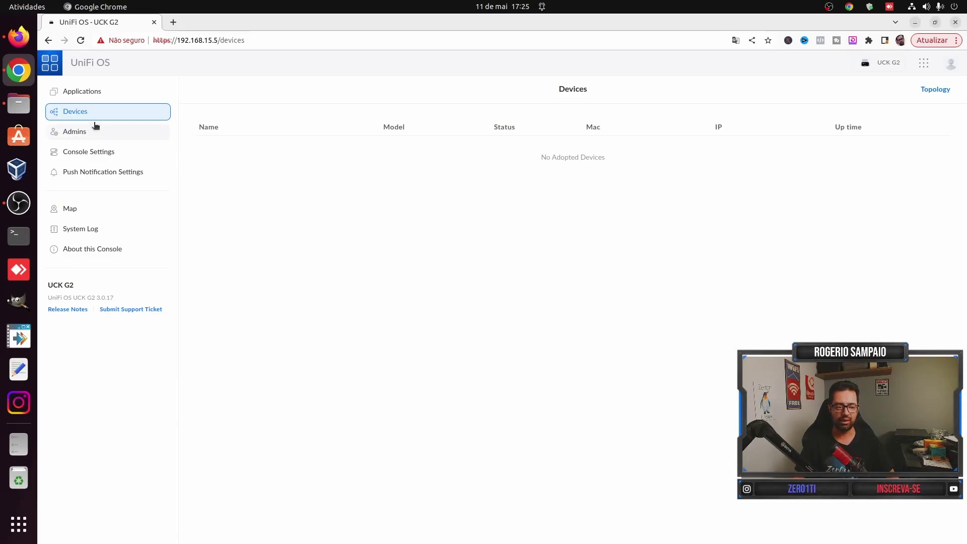
click(105, 154)
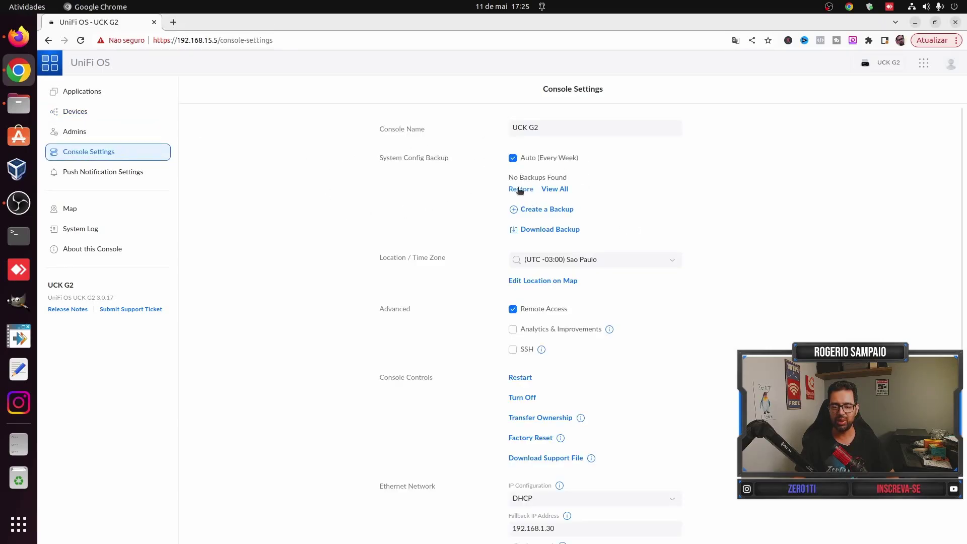
click(534, 131)
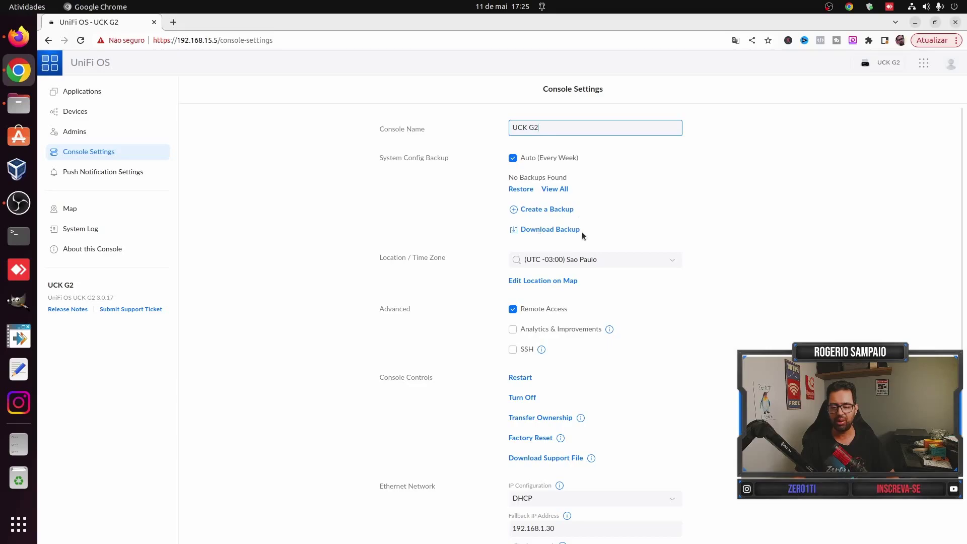
scroll(655, 265, down, 2)
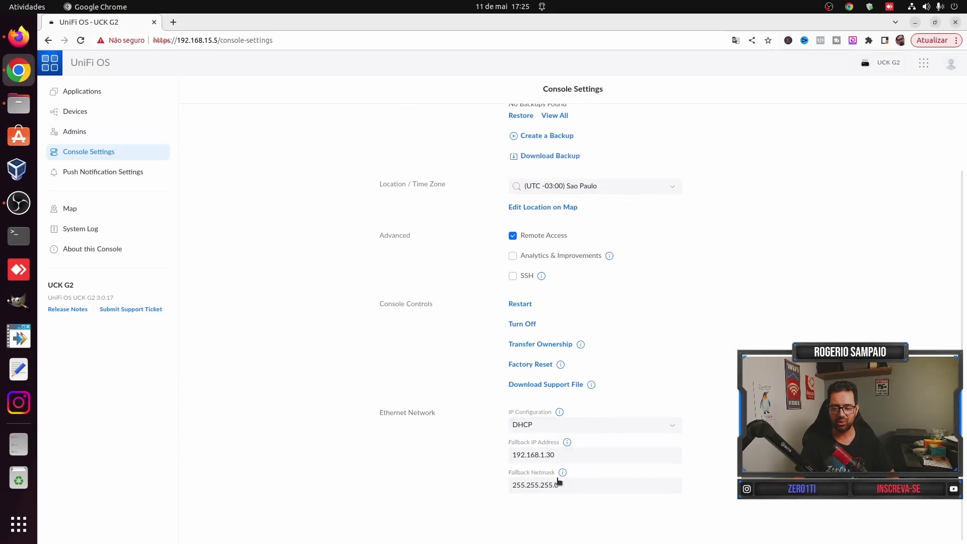
click(103, 174)
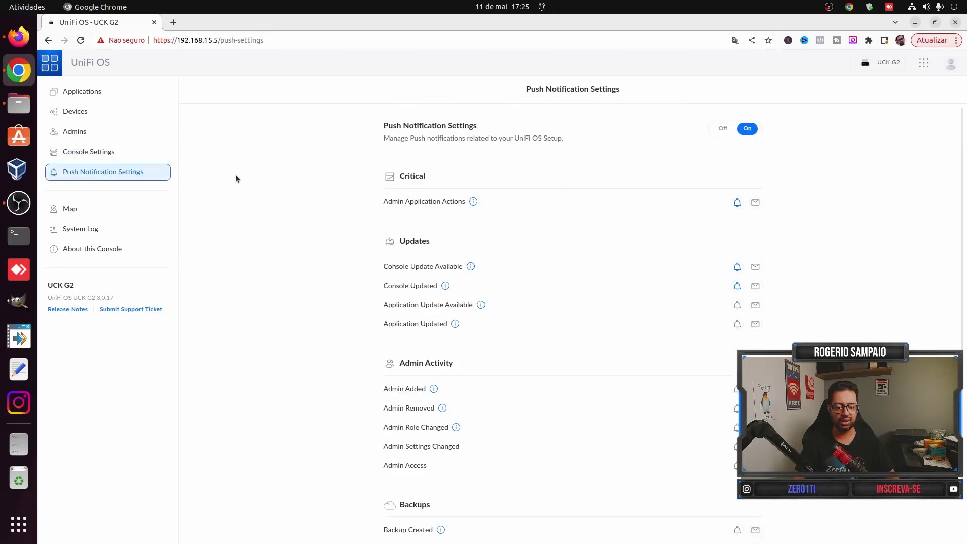
click(90, 209)
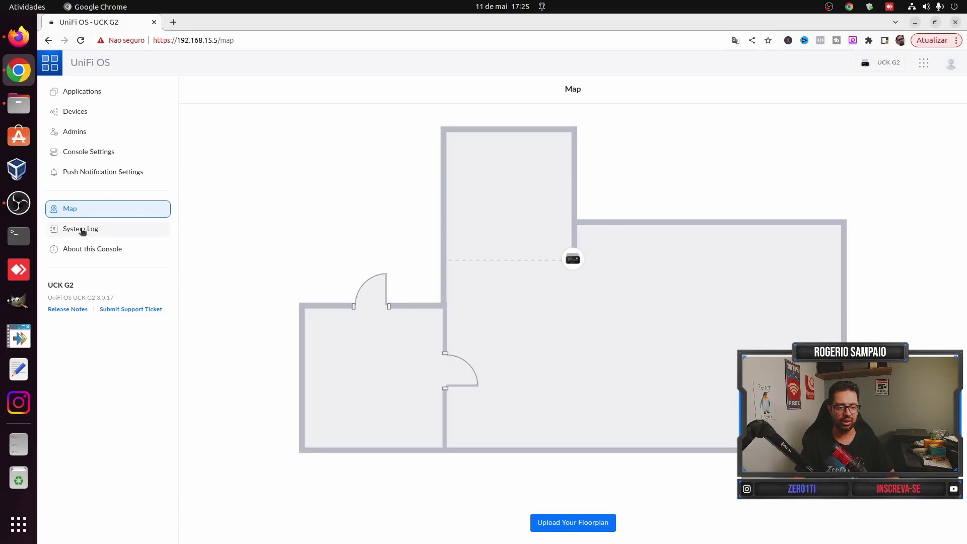
click(98, 253)
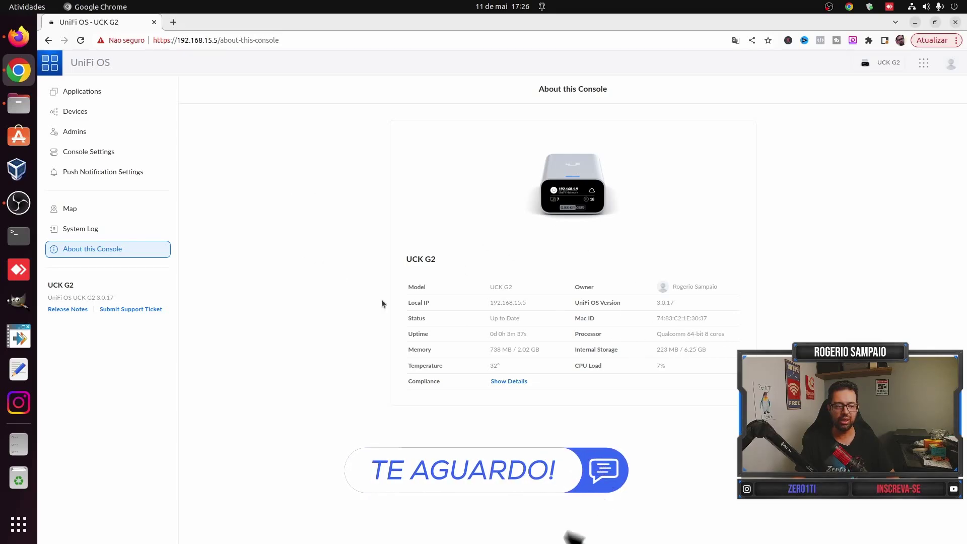
- Open the Network application and look through its topology, UniFi devices, client devices, security insights and WiFi performance pages
click(924, 64)
click(813, 108)
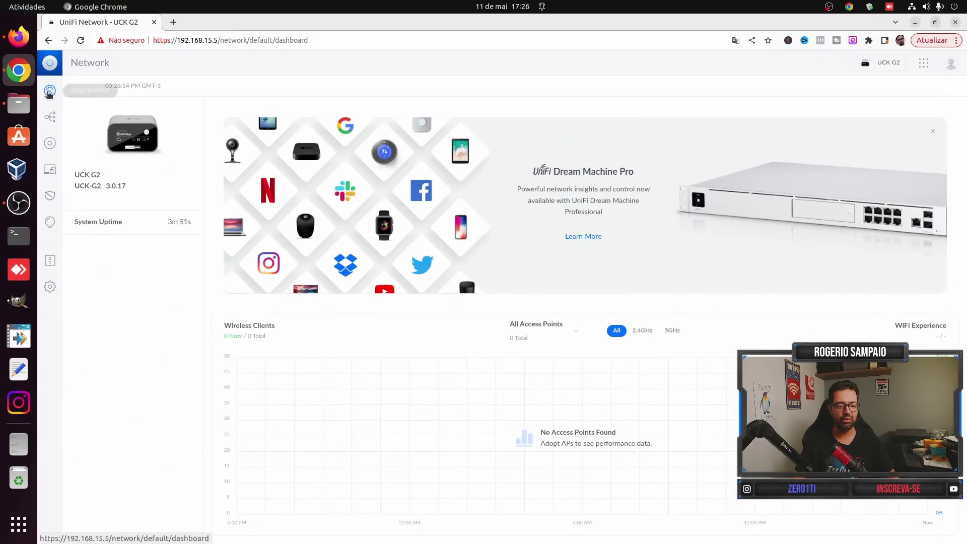
click(49, 116)
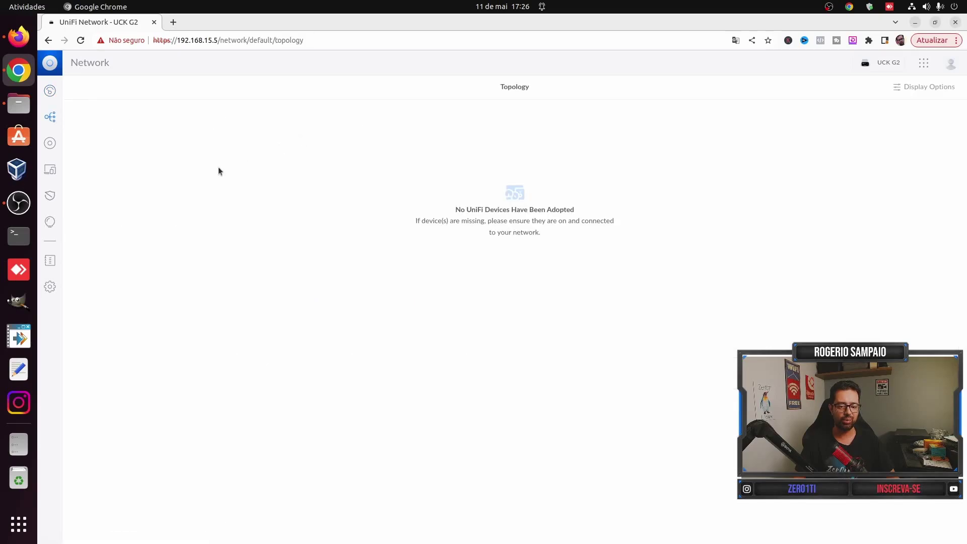
click(50, 144)
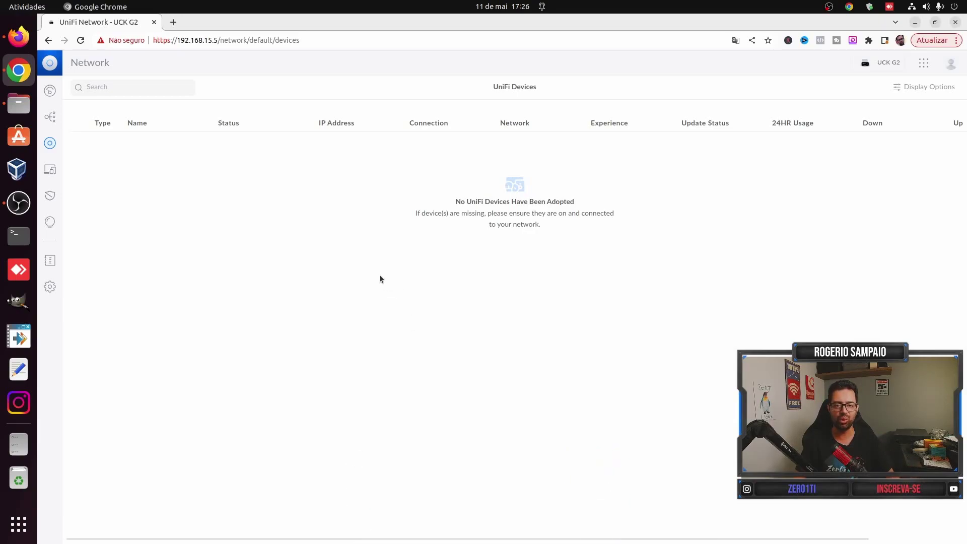
click(50, 169)
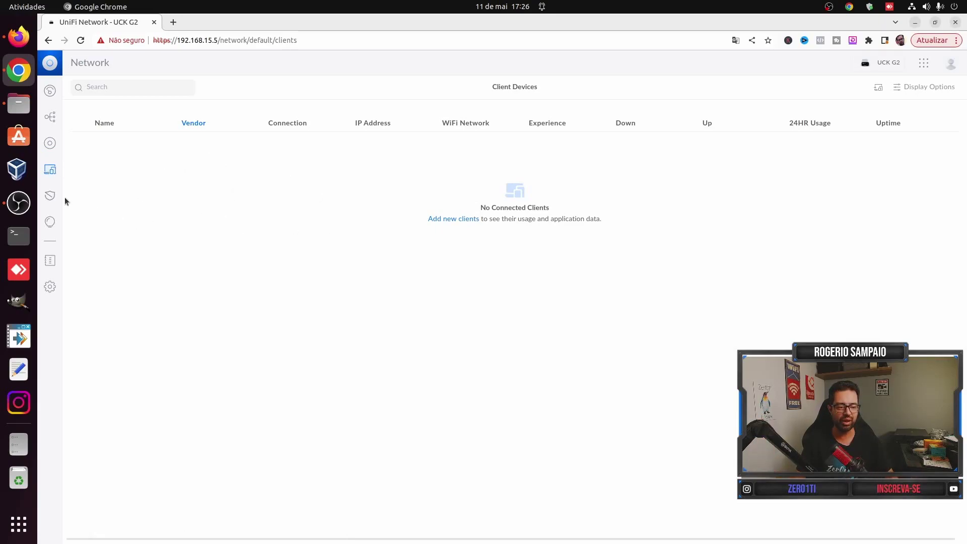
click(50, 195)
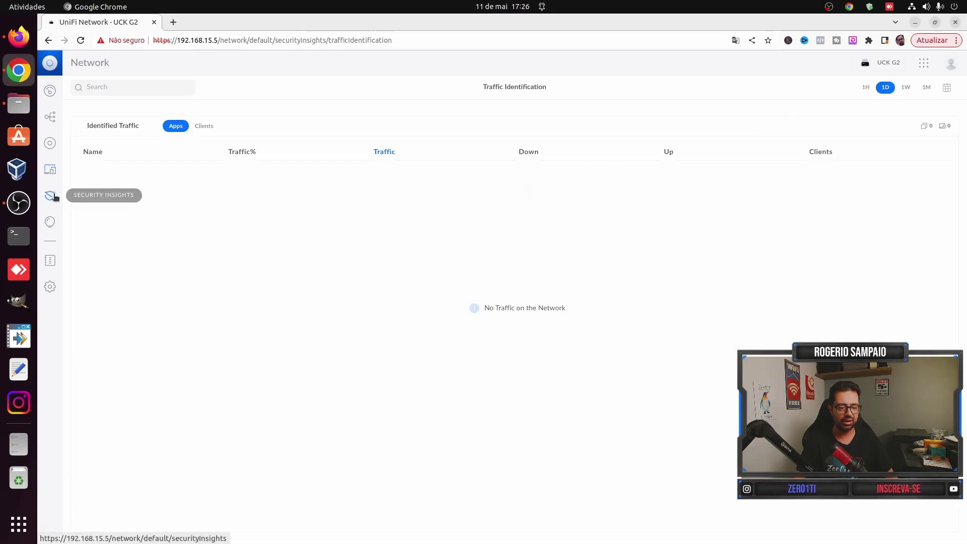
click(55, 223)
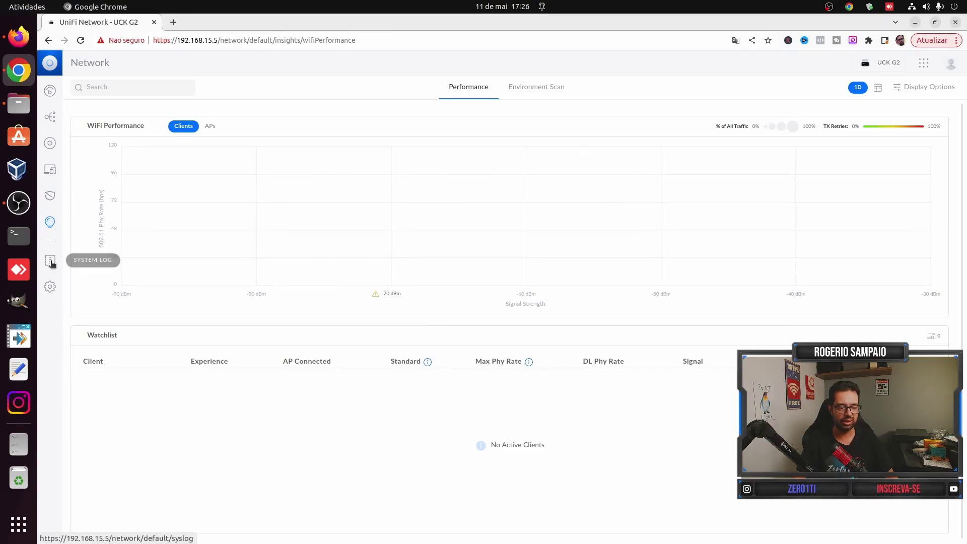
- Examine the WiFi settings, including the global AP, AP site and nightly channel optimization options
click(50, 286)
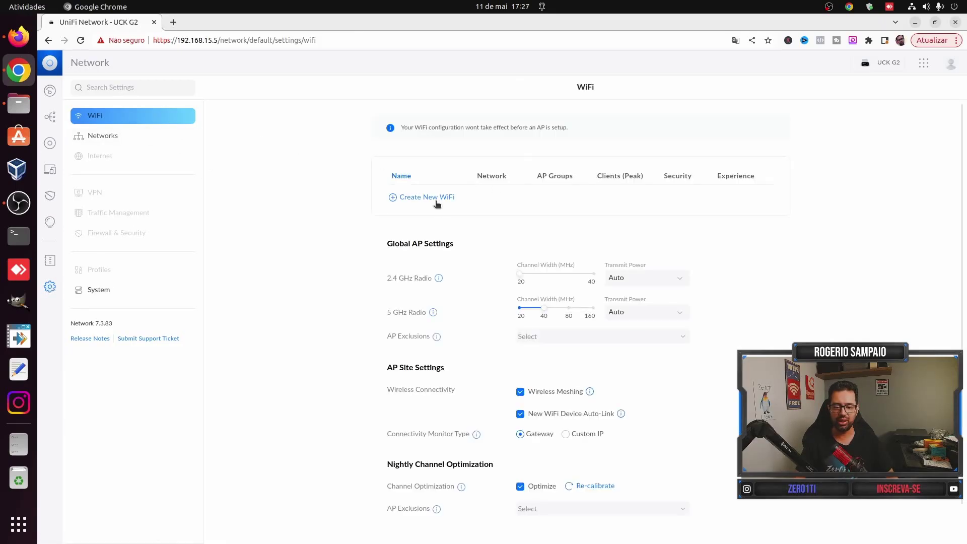
scroll(382, 302, down, 1)
scroll(413, 212, up, 1)
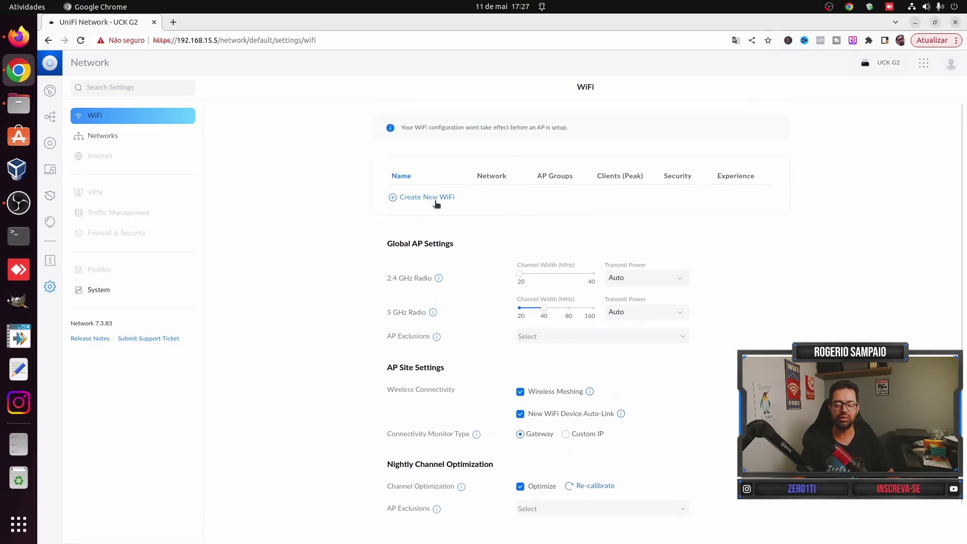
- Start creating a new WiFi network and set its advanced configuration to Manual
click(430, 197)
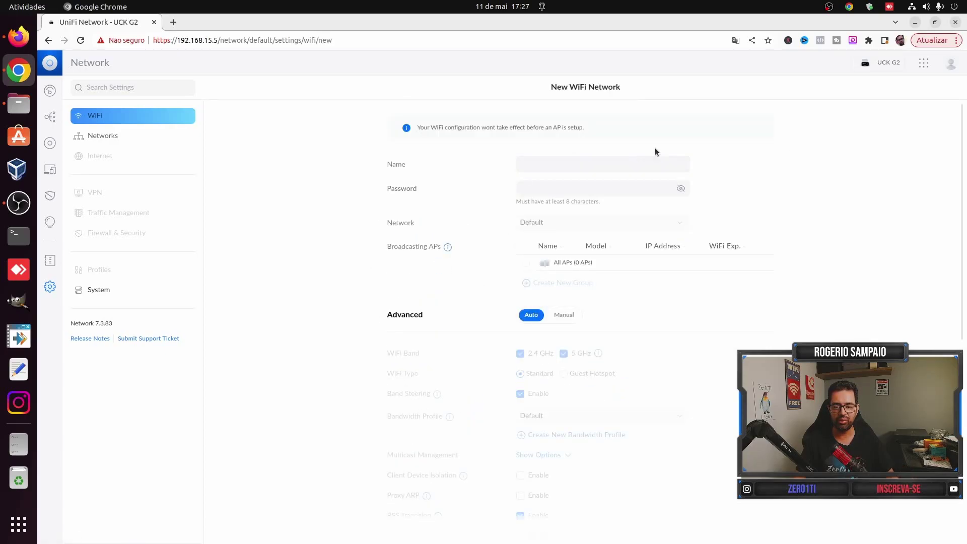
click(532, 164)
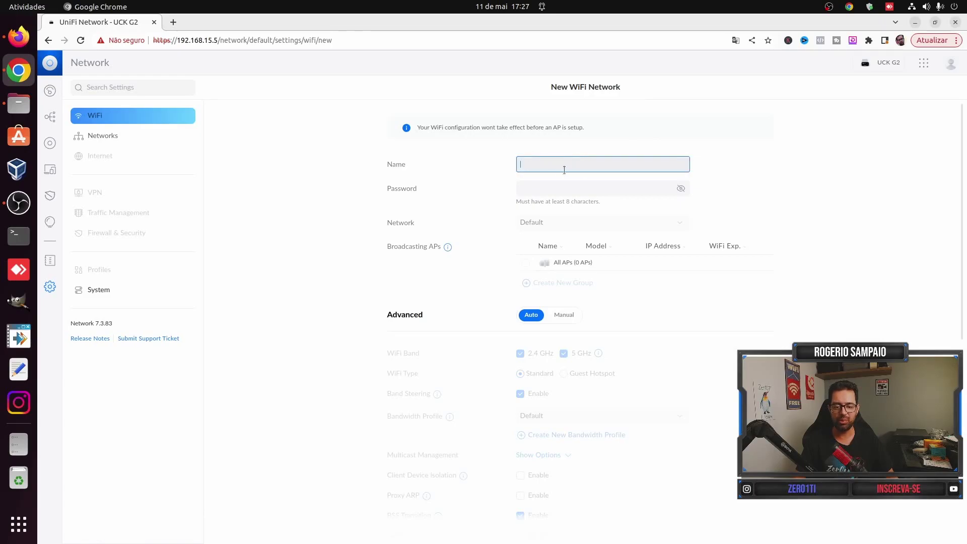
click(554, 226)
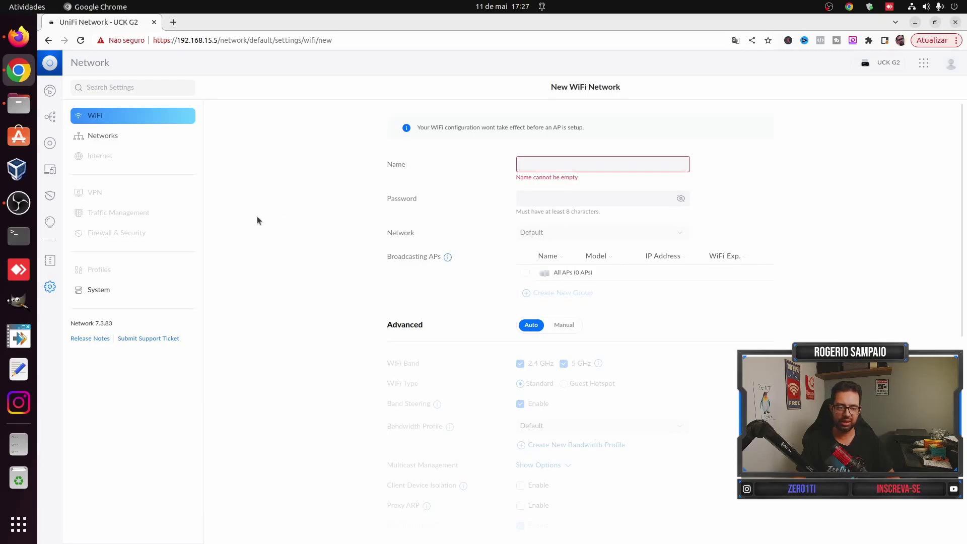
scroll(644, 249, down, 5)
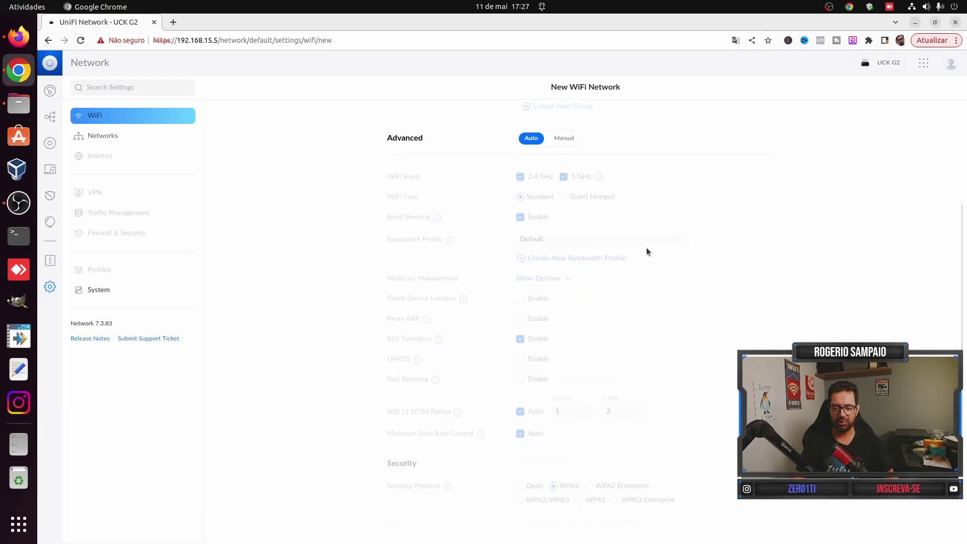
click(565, 193)
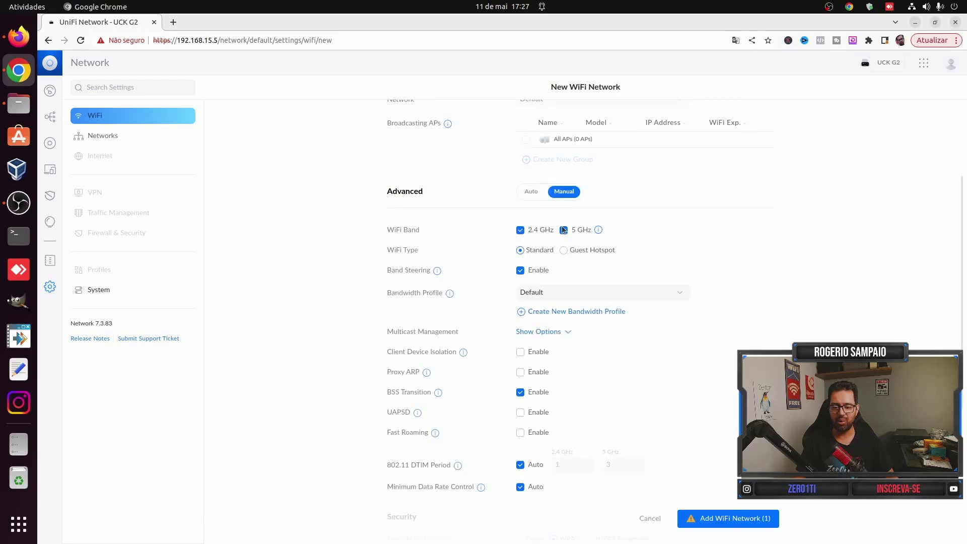
- Try limiting the new WiFi network to 2.4 GHz only and to 5 GHz only, restoring both bands
click(564, 230)
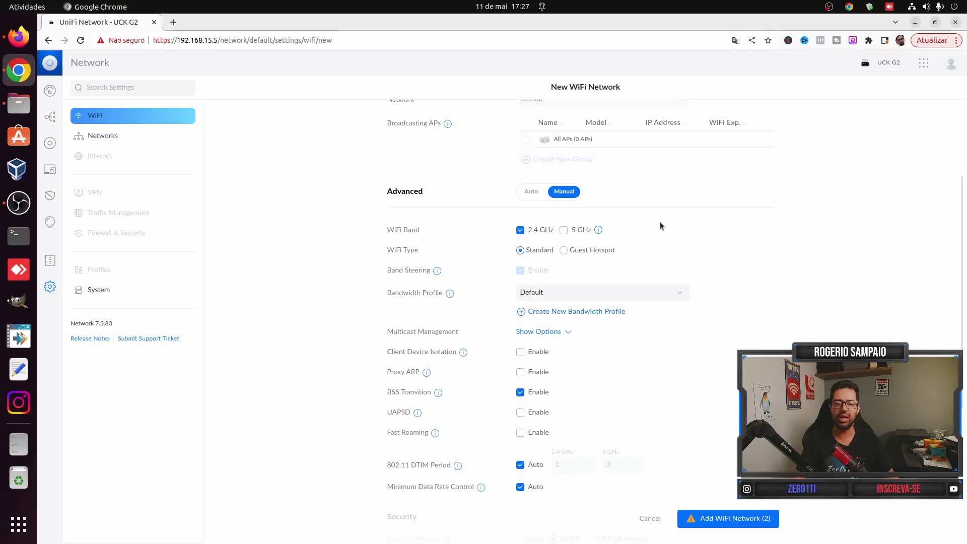
click(564, 230)
click(521, 230)
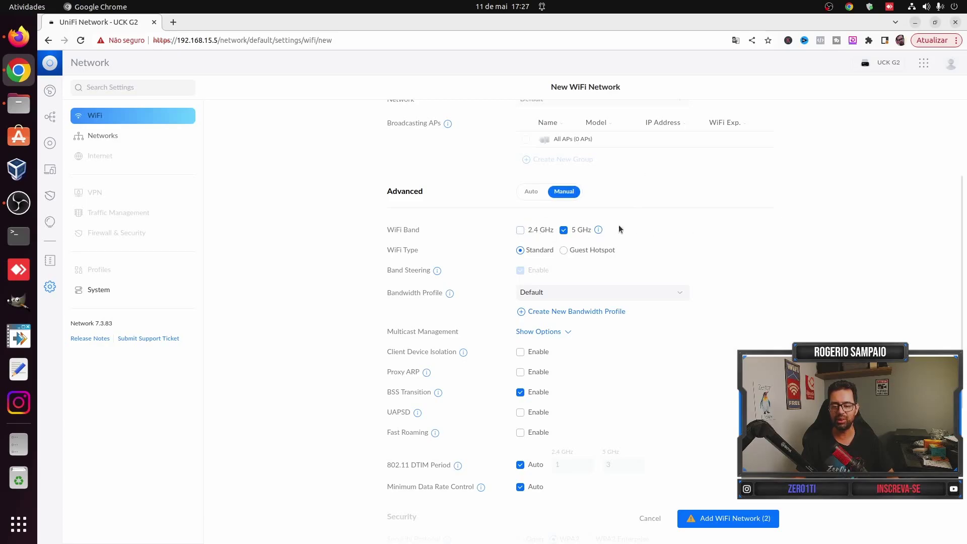
click(520, 230)
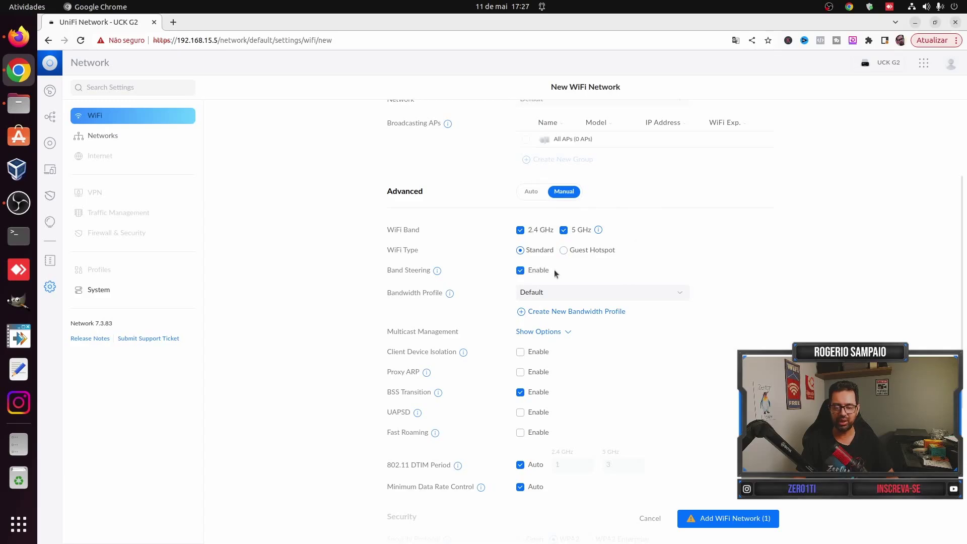
- Review the new WiFi network's roaming, security protocol, device filtering and scheduler options
scroll(566, 268, down, 4)
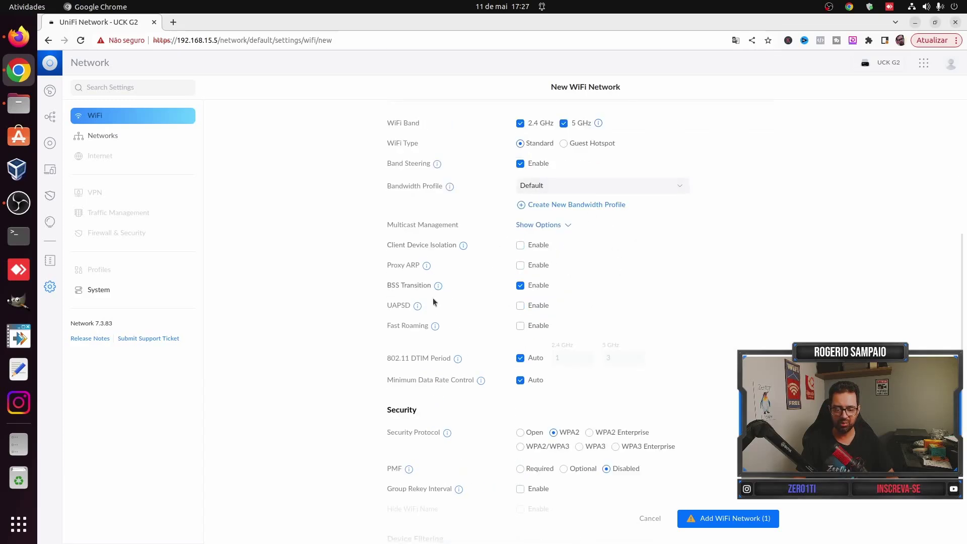
scroll(654, 259, down, 4)
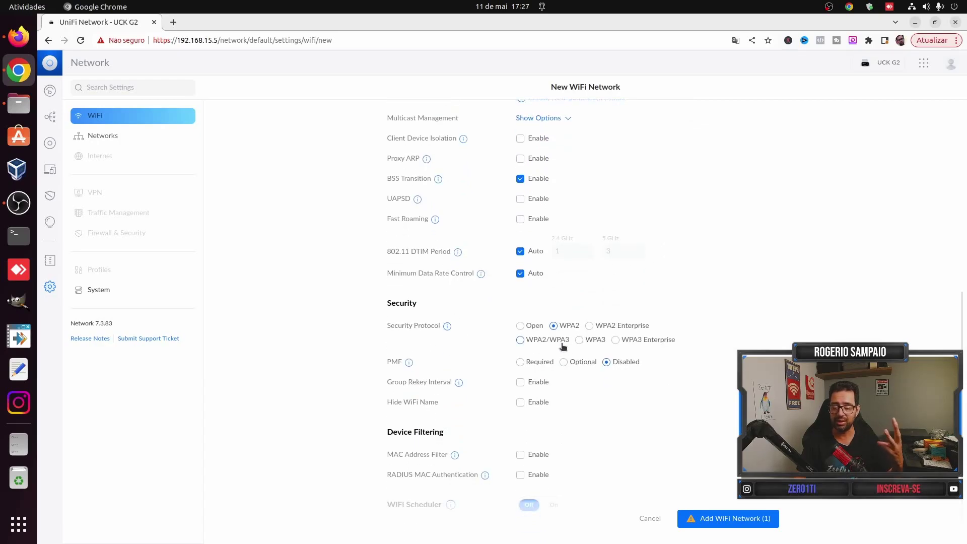
scroll(655, 282, down, 1)
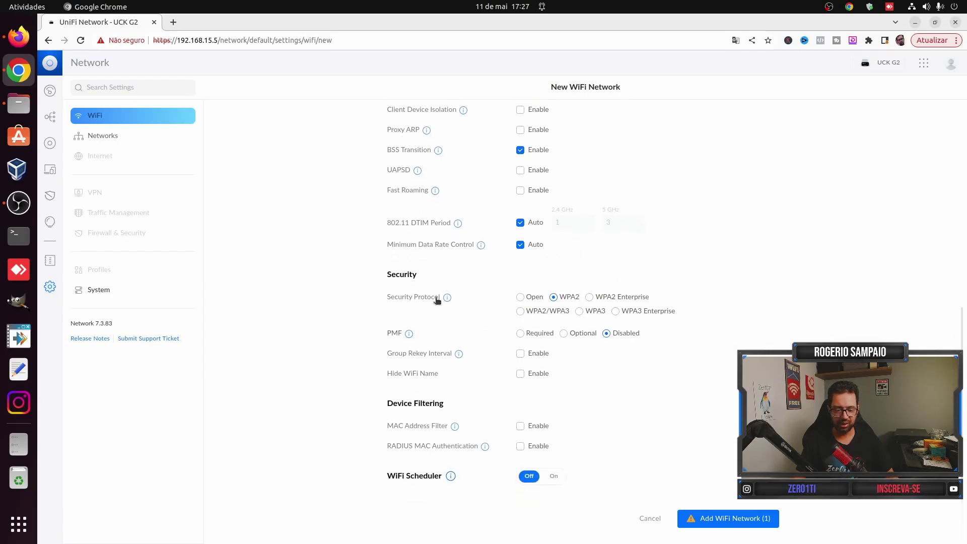
scroll(601, 335, up, 10)
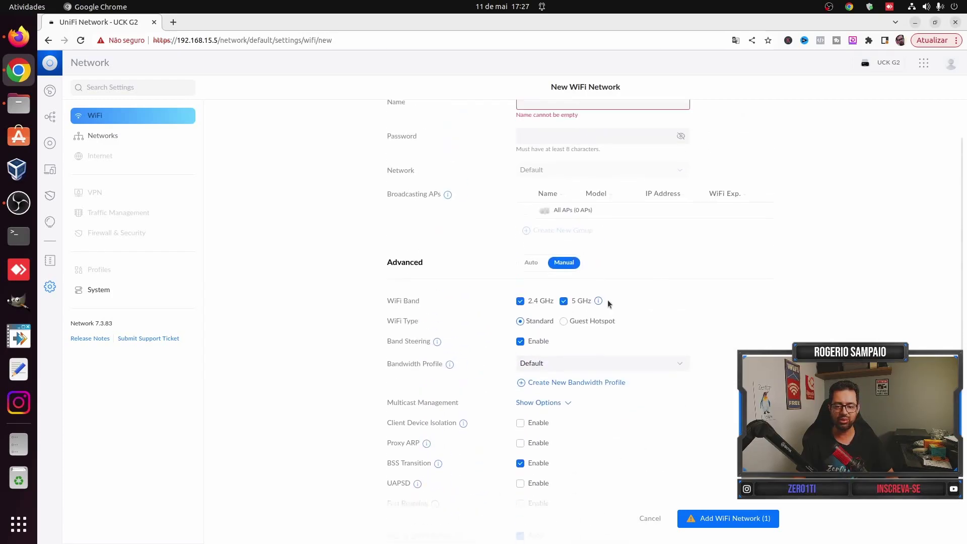
- Abandon the unsaved WiFi network and review the Networks settings, including the global network and switch options
click(113, 137)
click(584, 328)
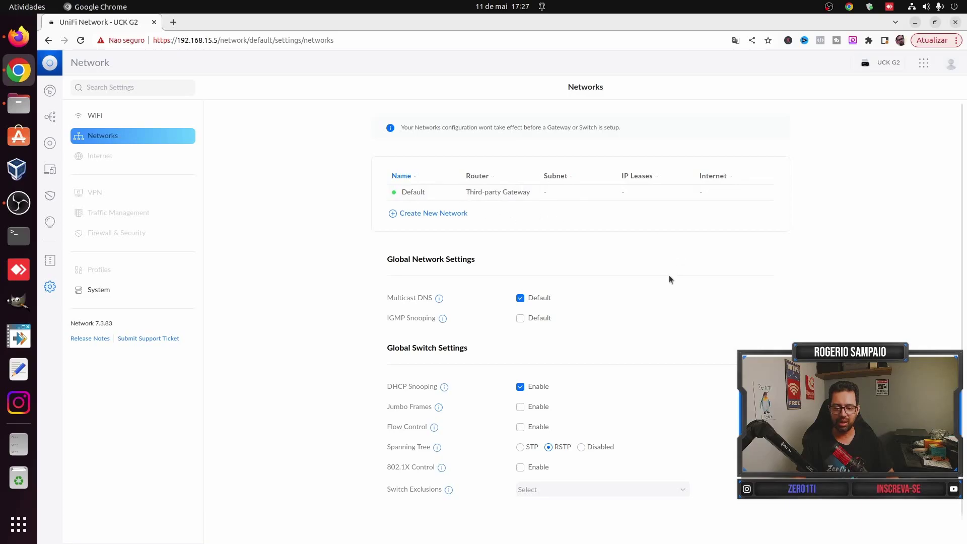
scroll(630, 287, down, 1)
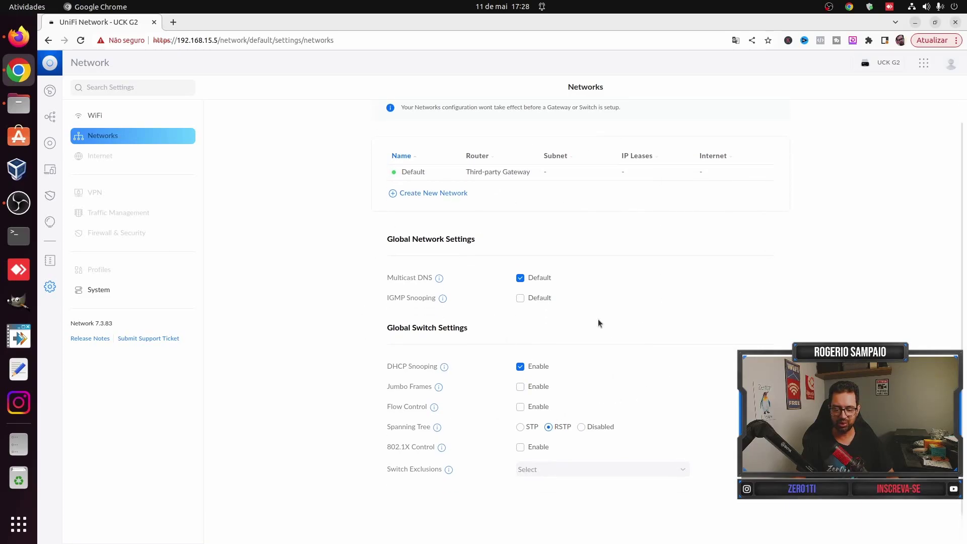
- Examine the System settings with the Backups and Advanced sections expanded, and return to the WiFi settings
click(111, 291)
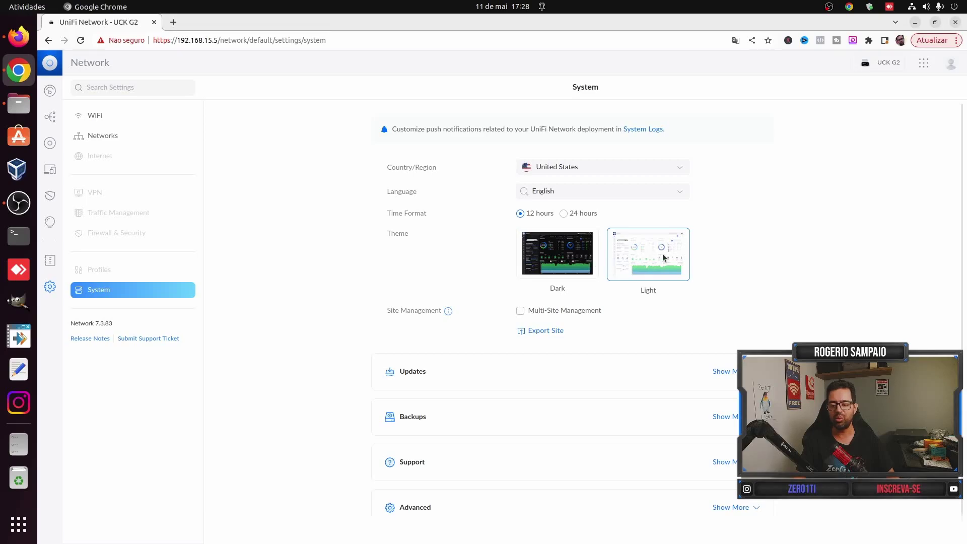
scroll(501, 336, down, 1)
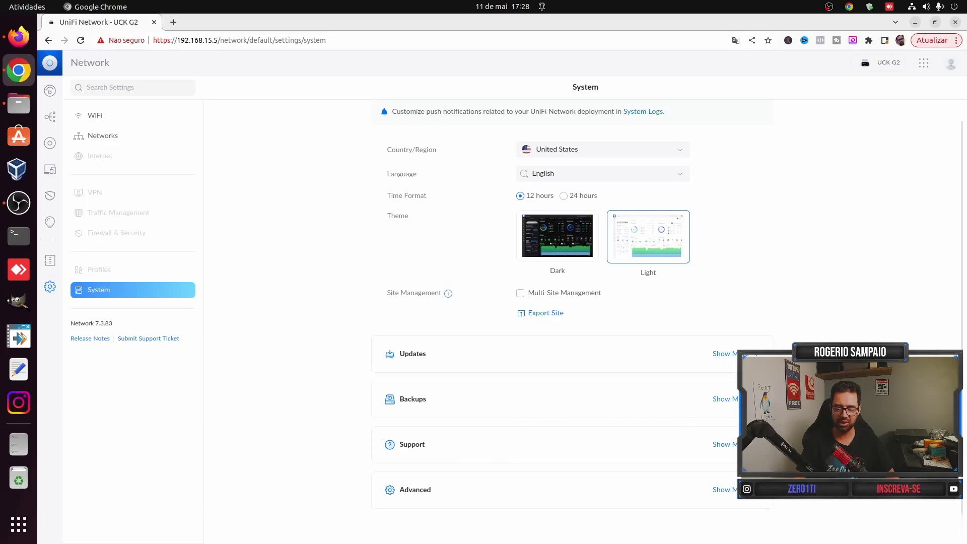
click(725, 399)
scroll(715, 340, down, 4)
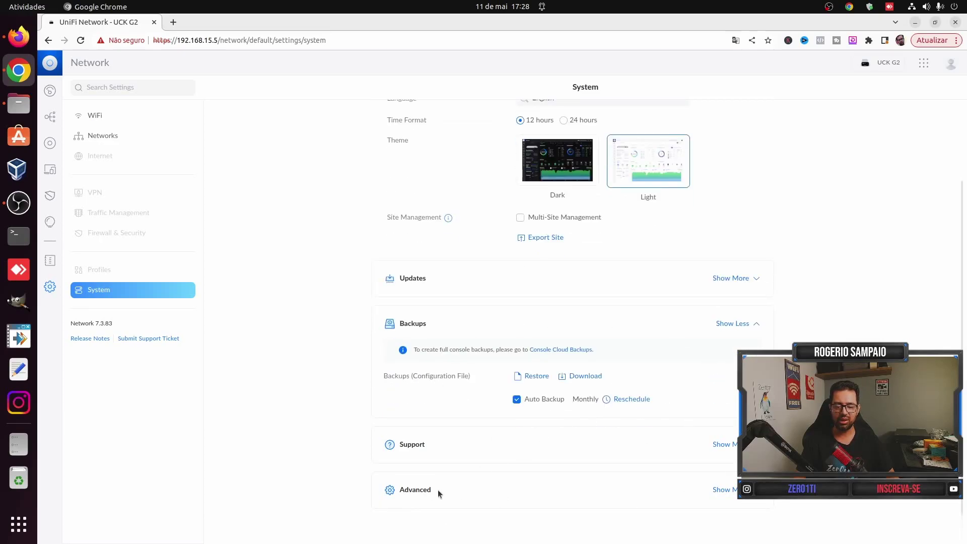
click(566, 490)
scroll(621, 440, down, 5)
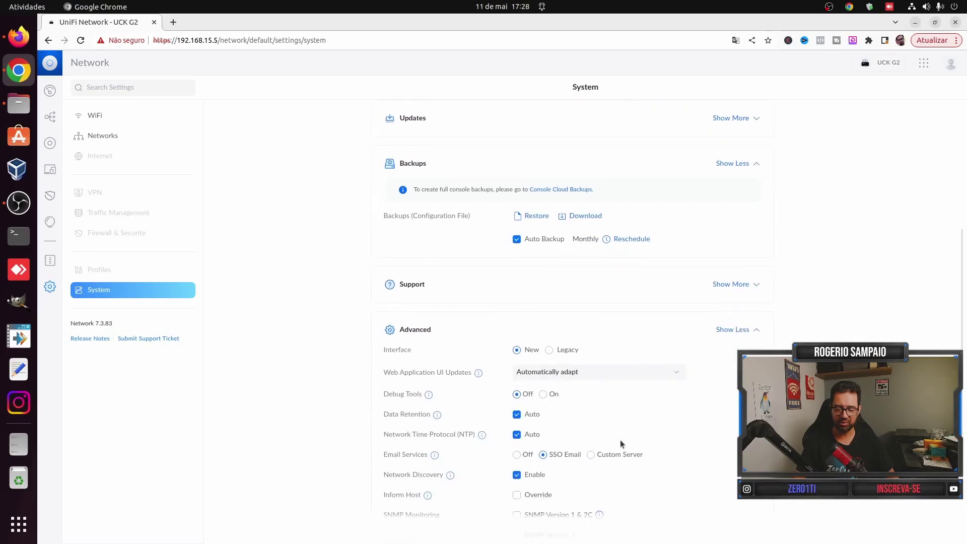
scroll(654, 212, down, 1)
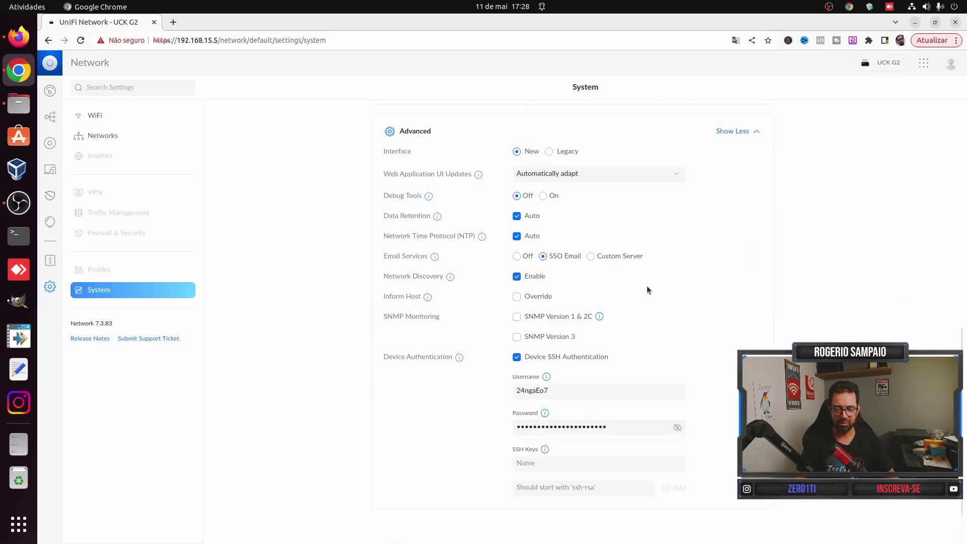
scroll(649, 290, up, 7)
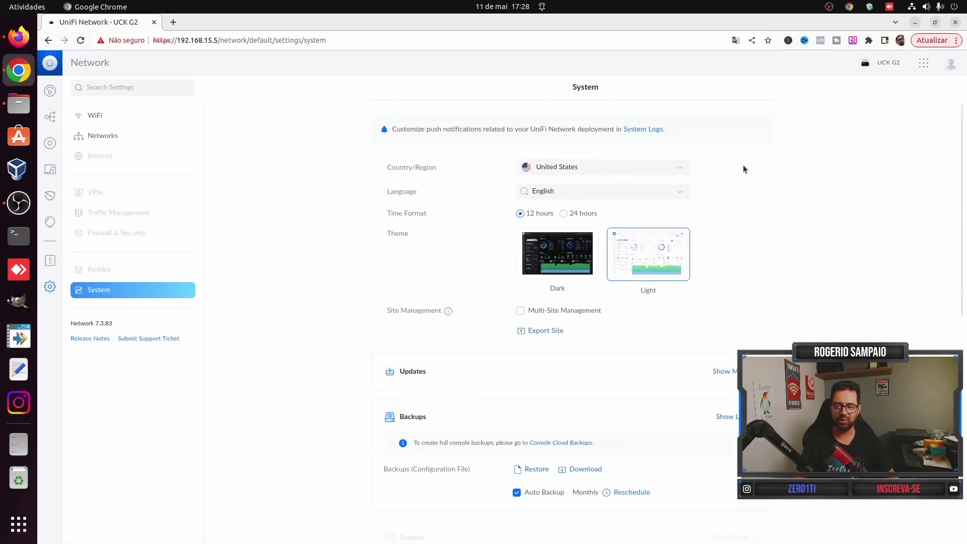
click(108, 118)
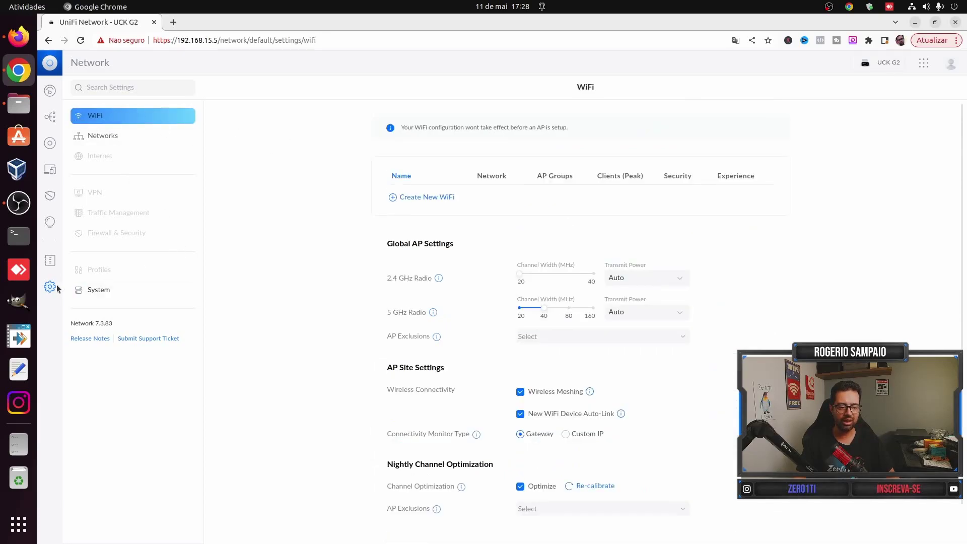